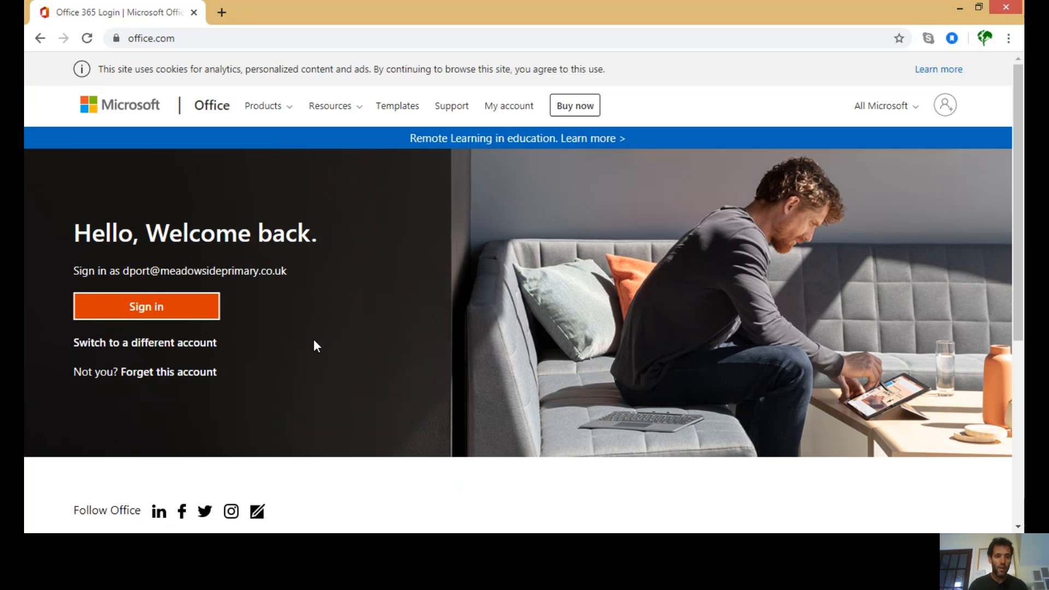
- Switch to a different account and sign in with the school account's e-mail and password
click(206, 346)
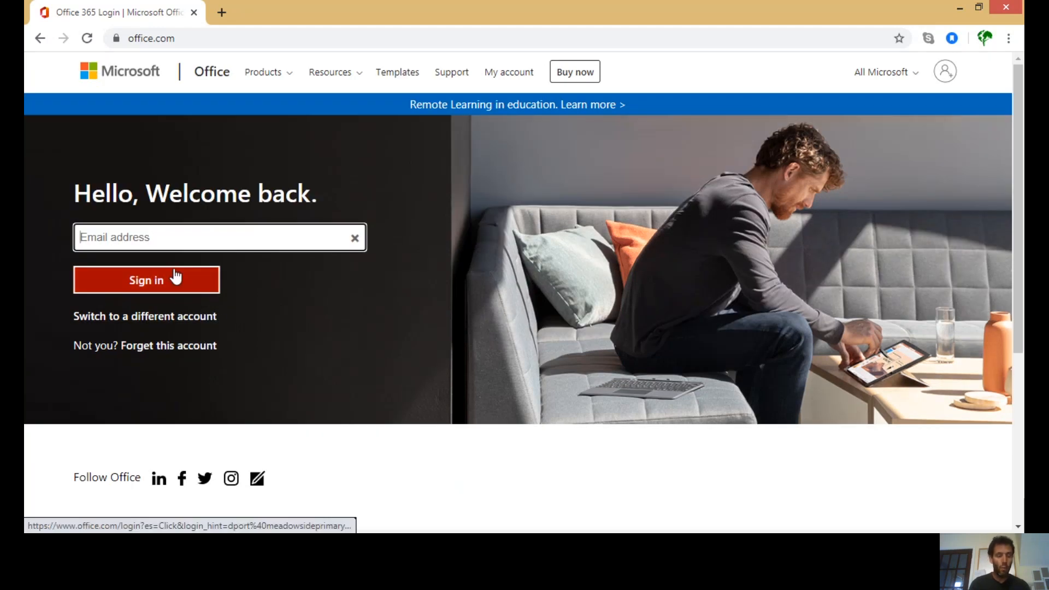
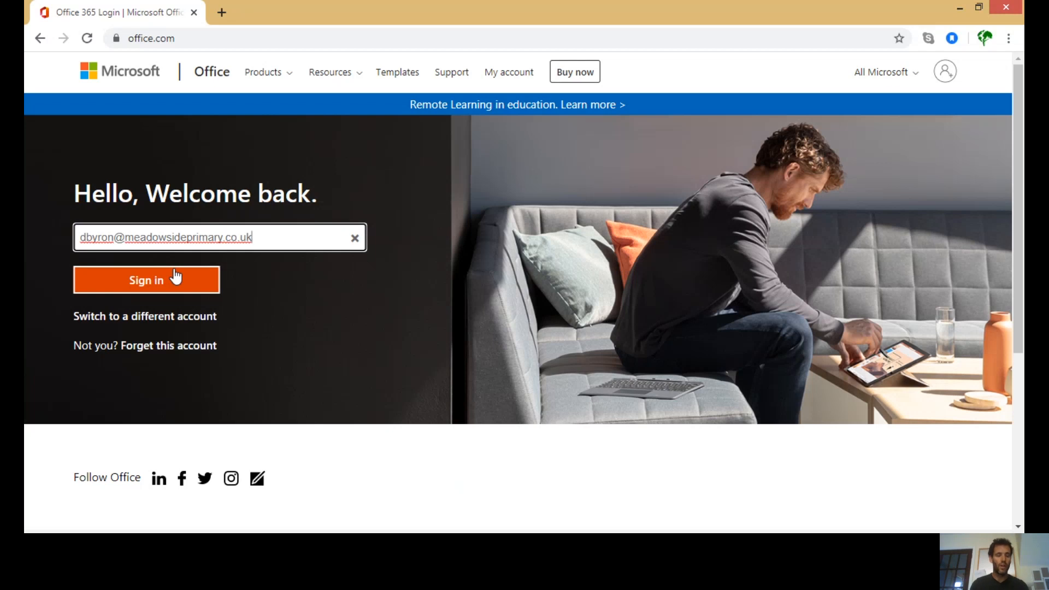
click(175, 275)
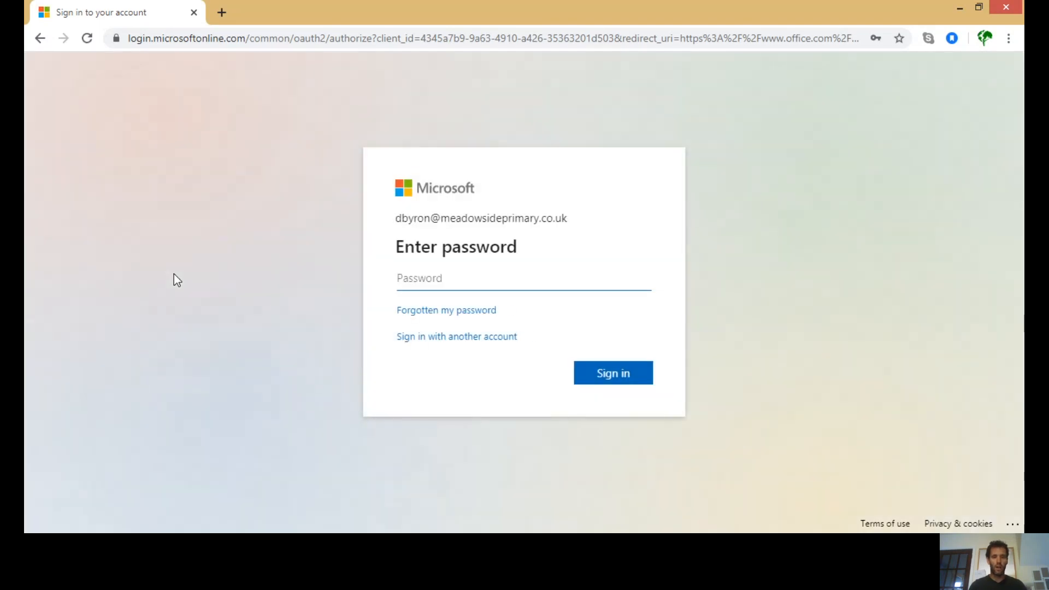
text(******)
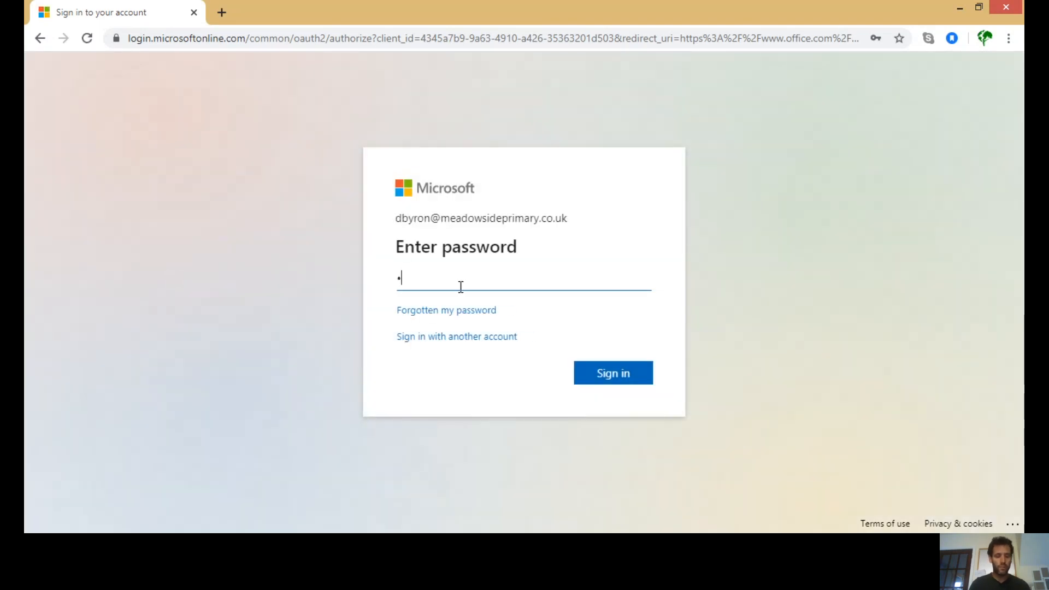
text(*****)
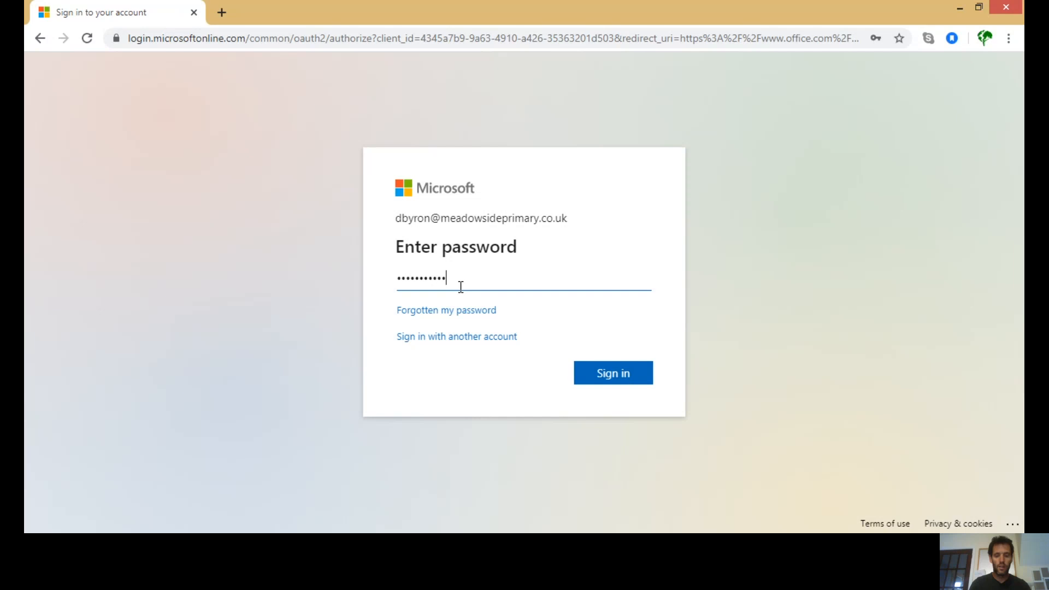
key(Return)
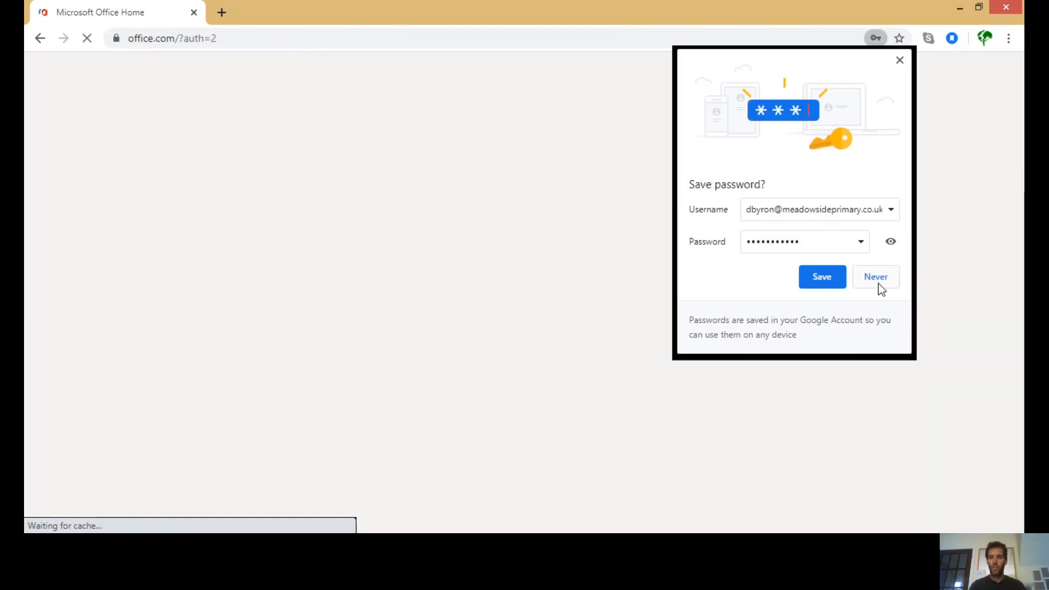
- Decline saving the password, then step through the welcome tour slides and close it
click(877, 285)
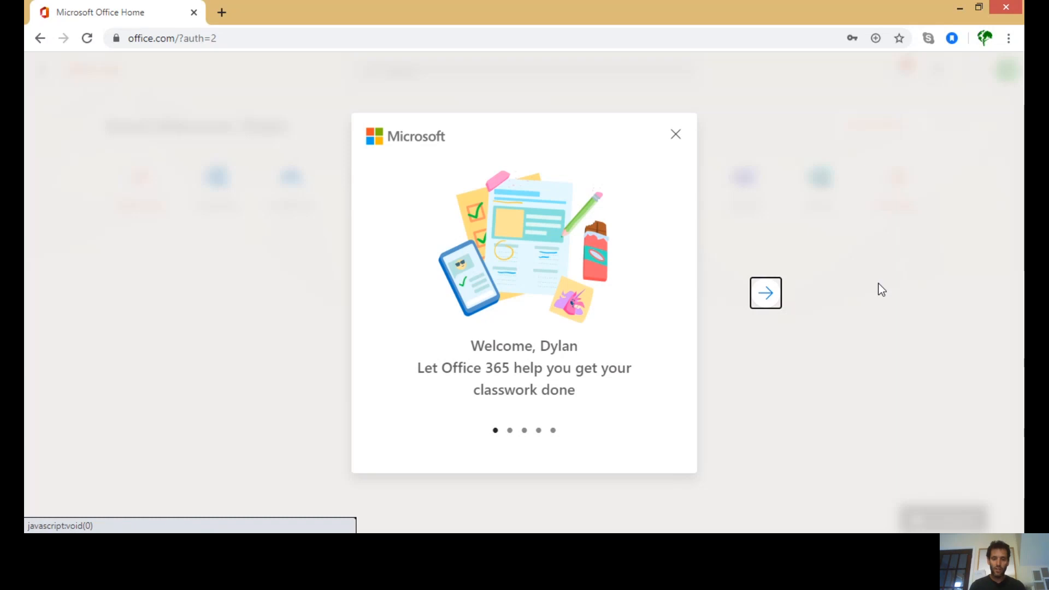
click(769, 292)
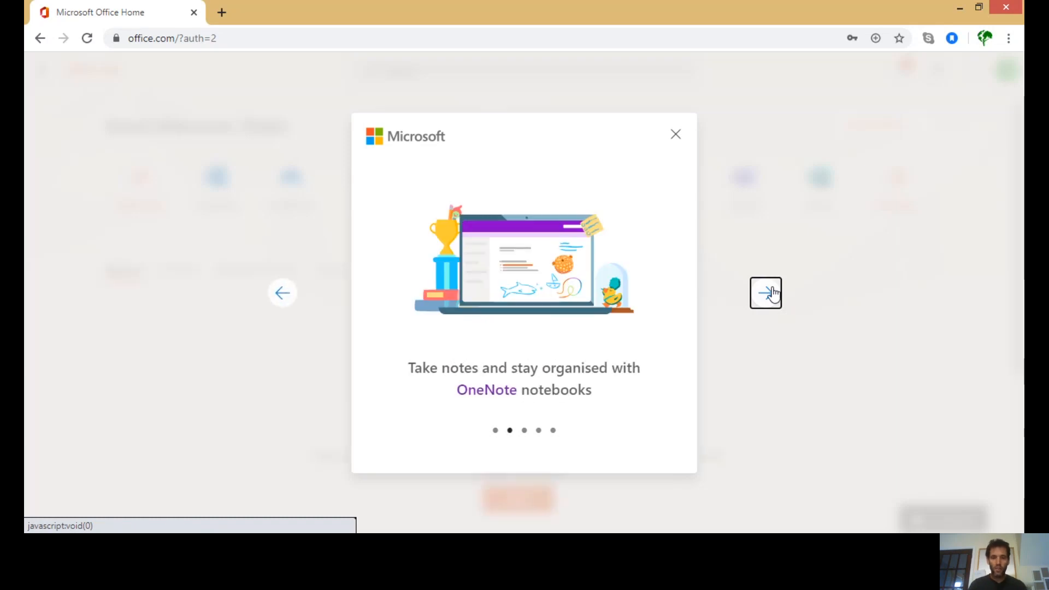
click(772, 293)
click(771, 292)
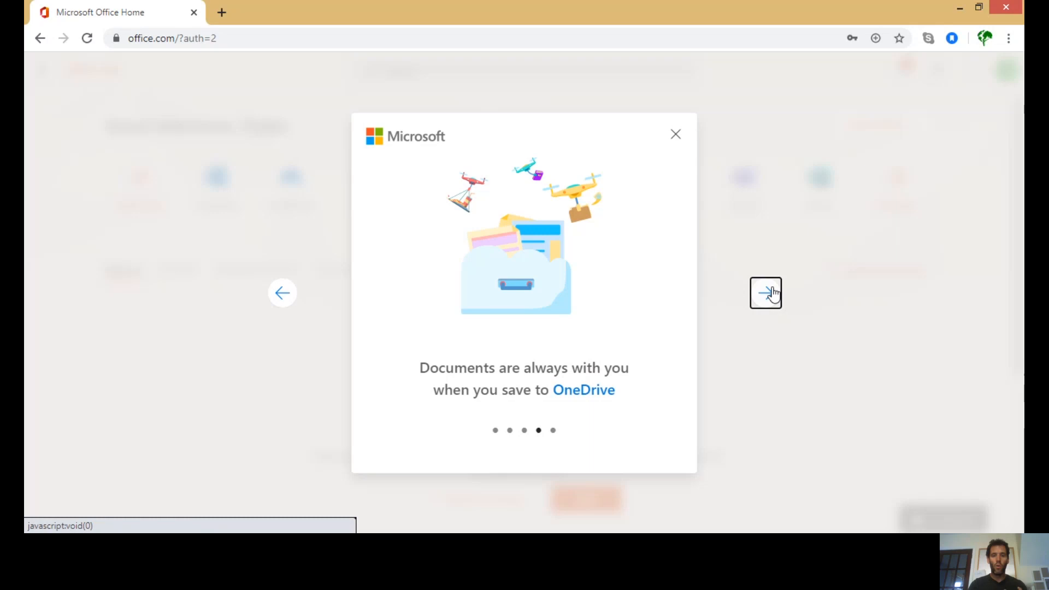
click(771, 293)
click(676, 137)
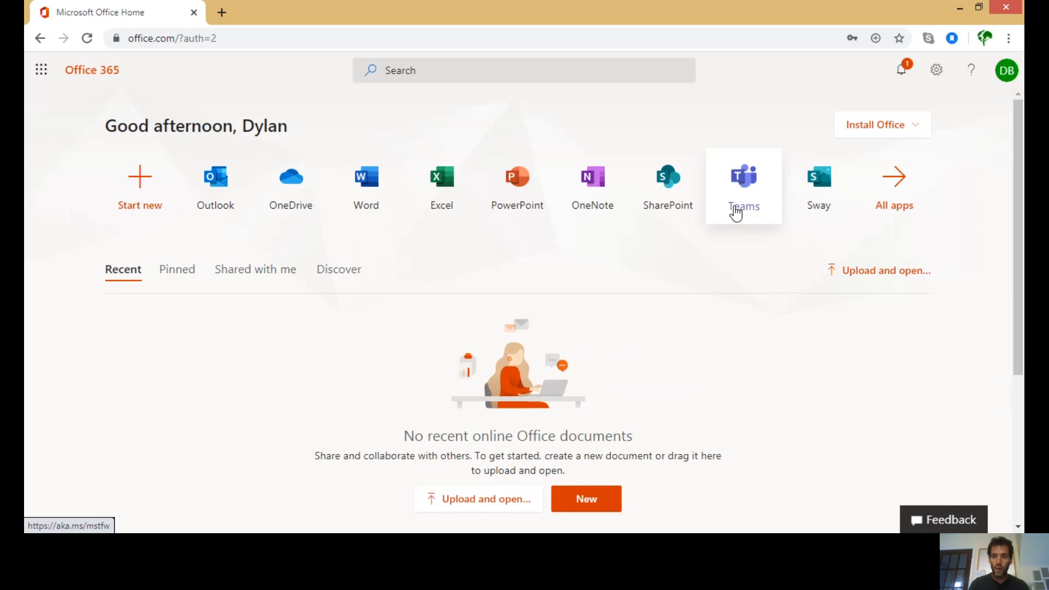
- Launch Teams from the Office 365 app list
click(735, 212)
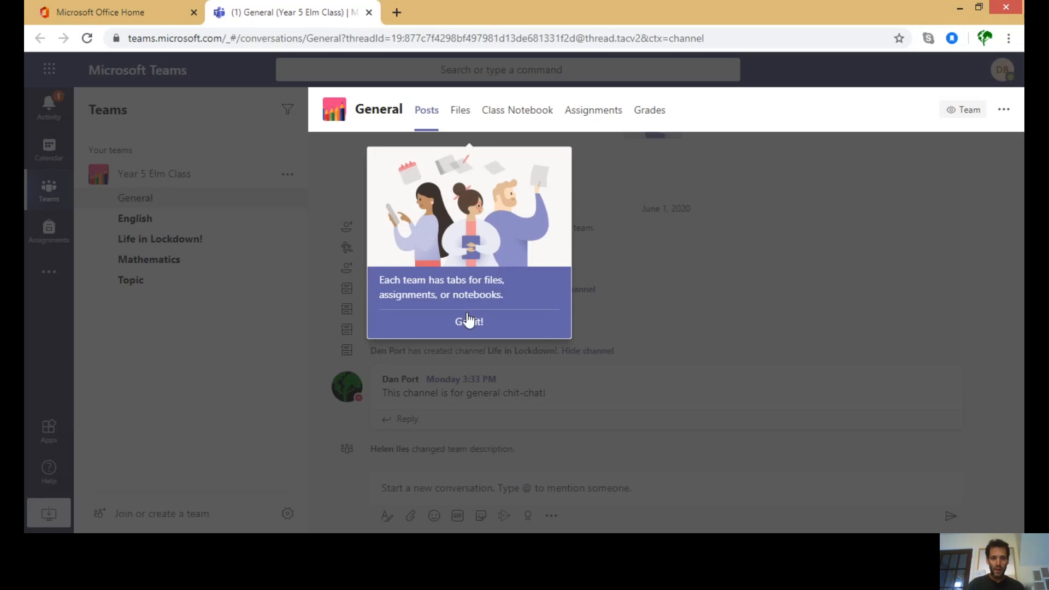
- Acknowledge the team tabs tip with 'Got it!'
click(468, 320)
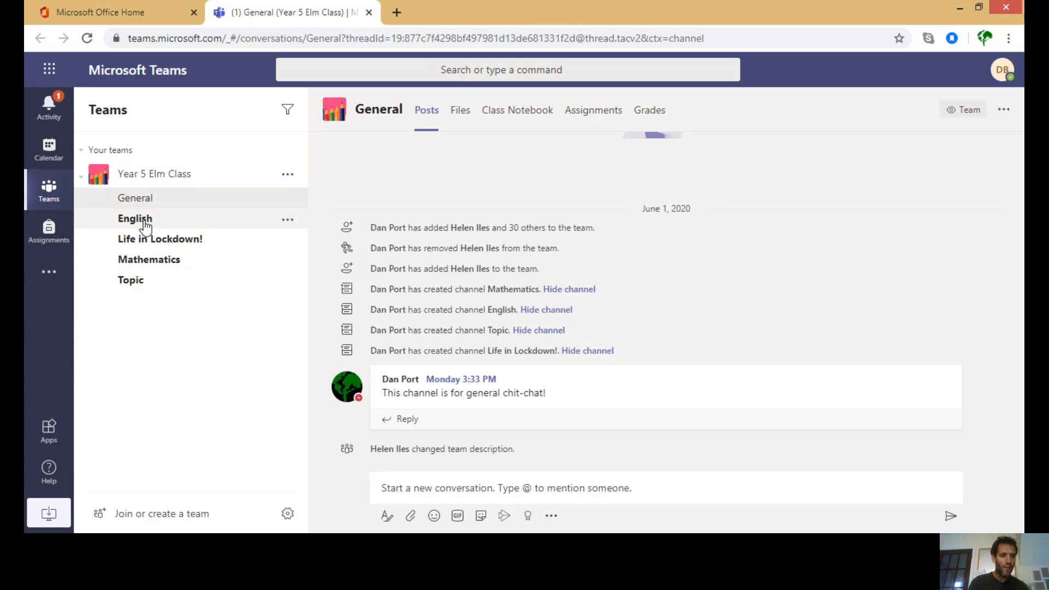
click(134, 218)
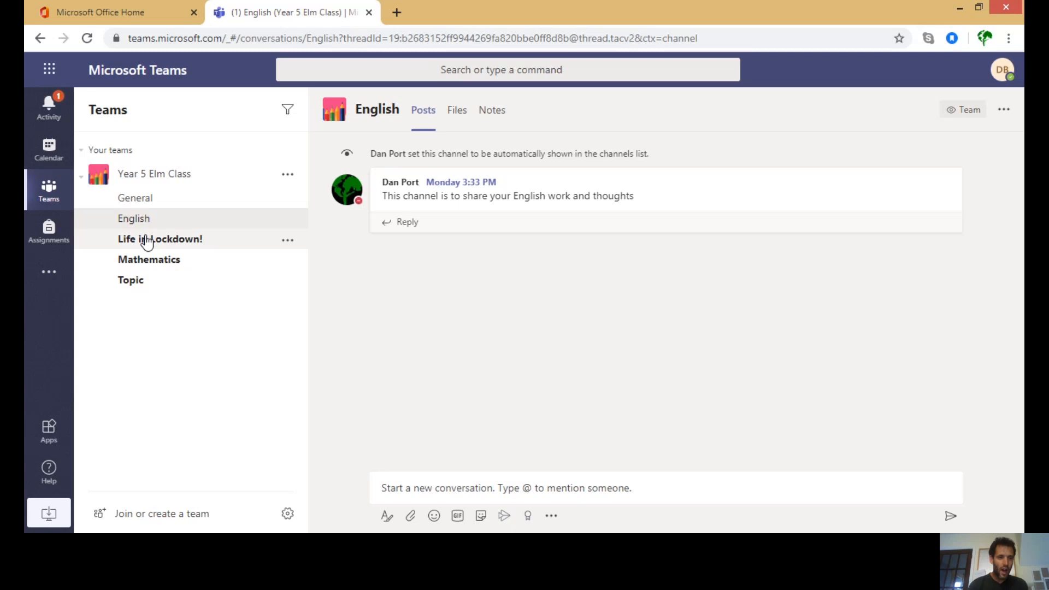
click(146, 241)
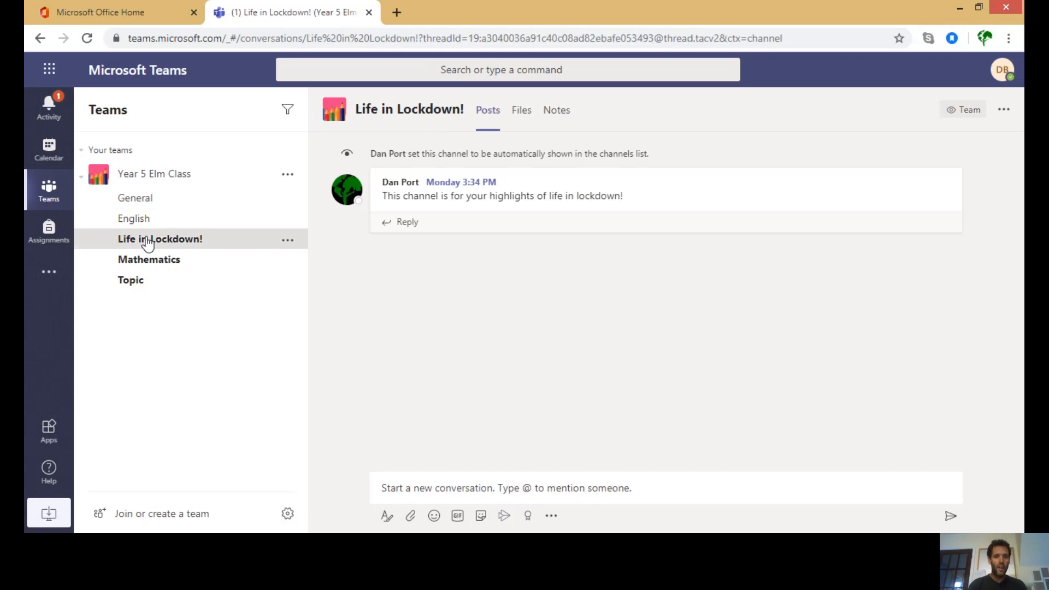
click(151, 268)
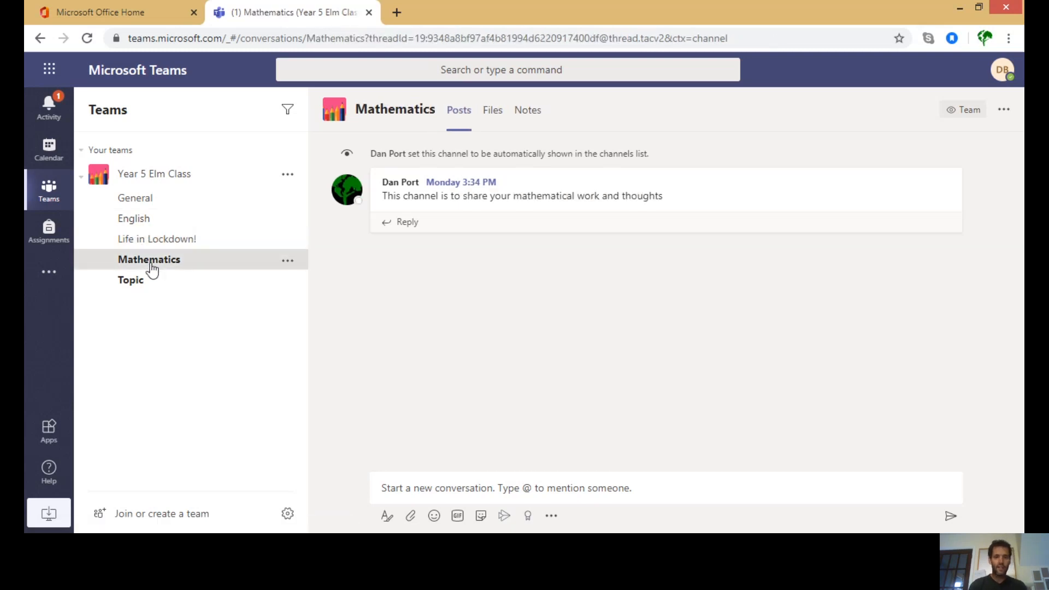
click(148, 282)
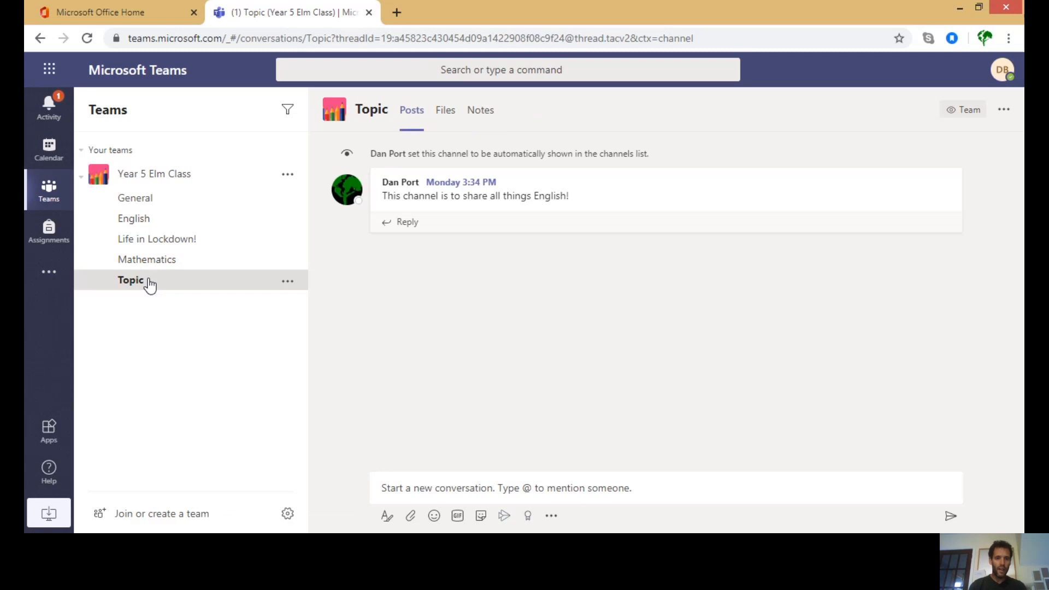
click(149, 207)
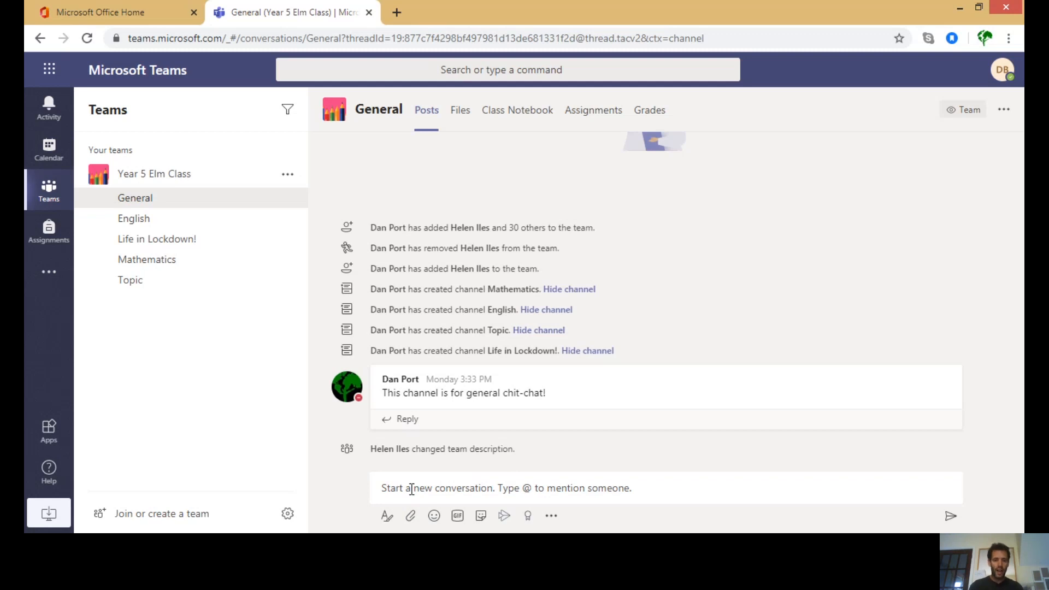
- Type 'Hello everyone, how are you?' as a new General post, fixing the 'Hell' and 'who' typos
click(411, 488)
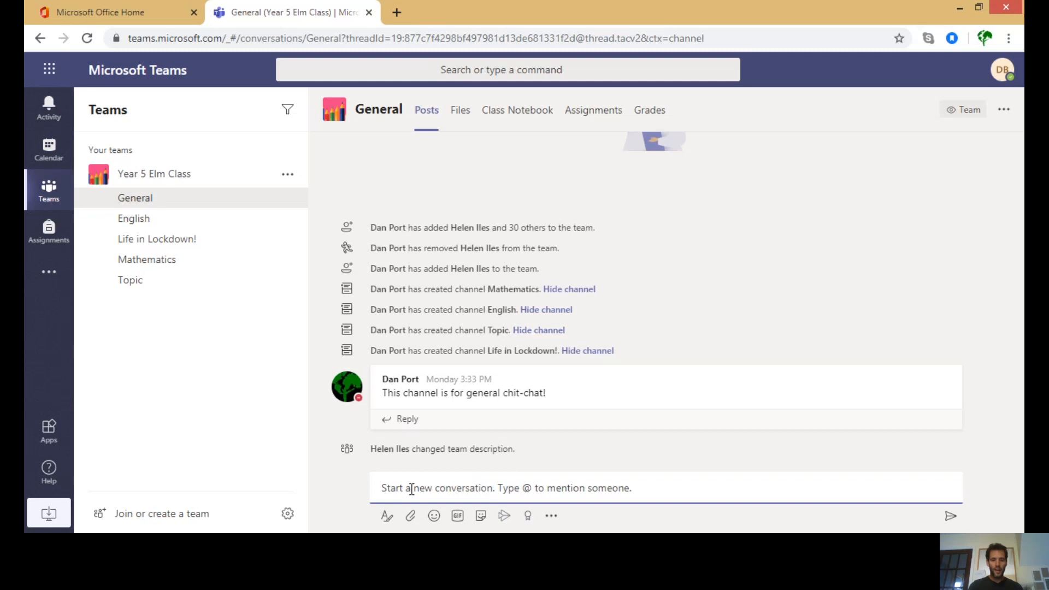
text(Hell )
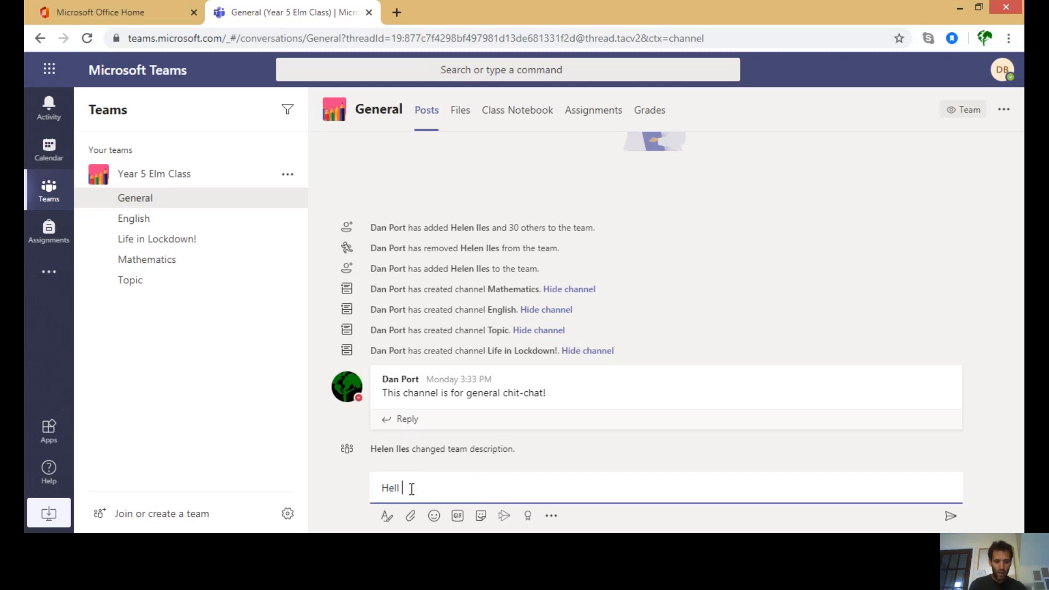
text(everyone, how a)
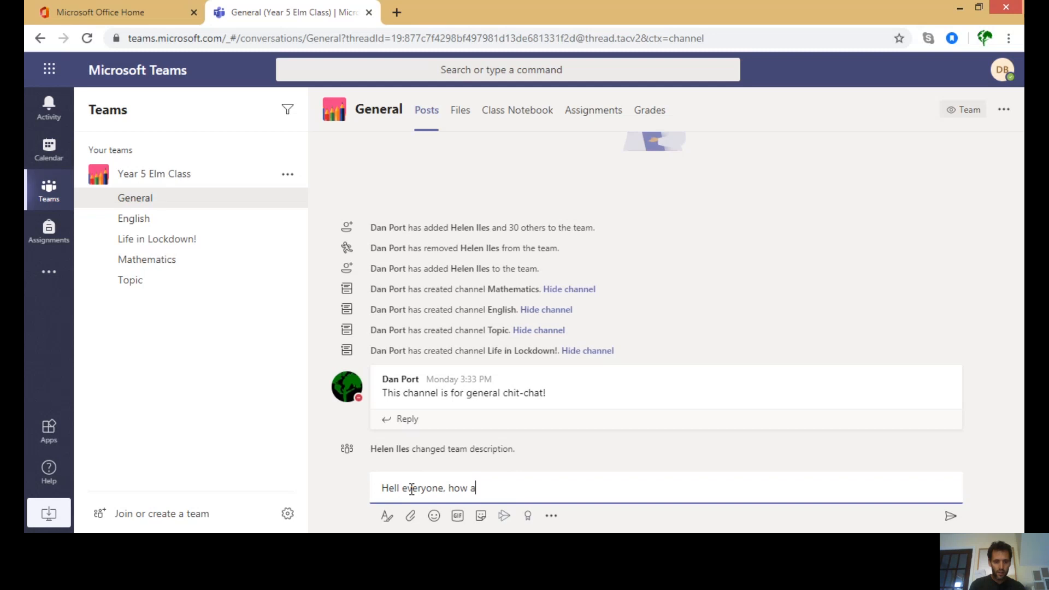
text(re you?)
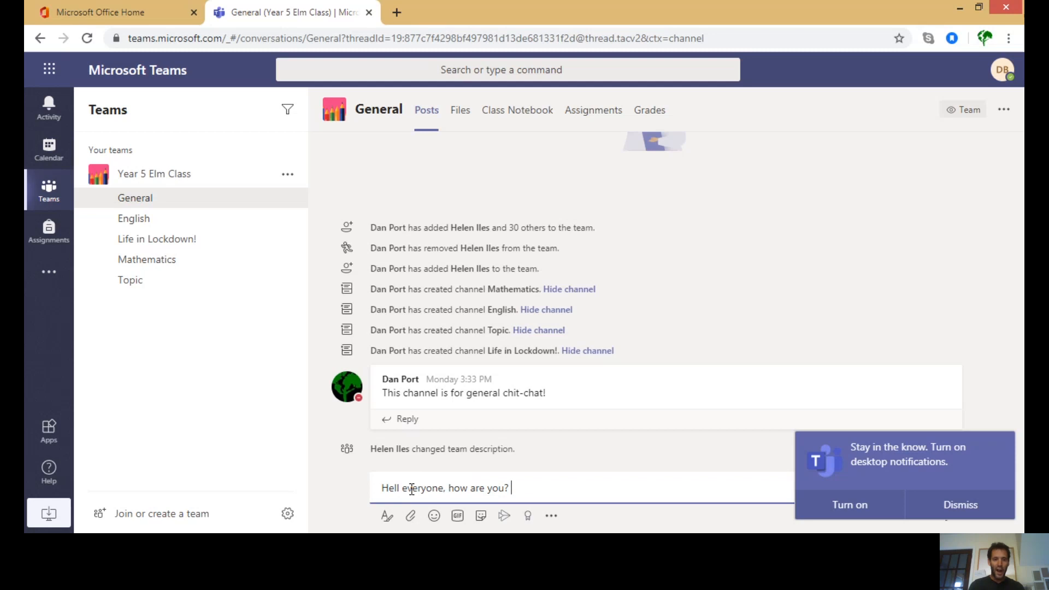
click(402, 486)
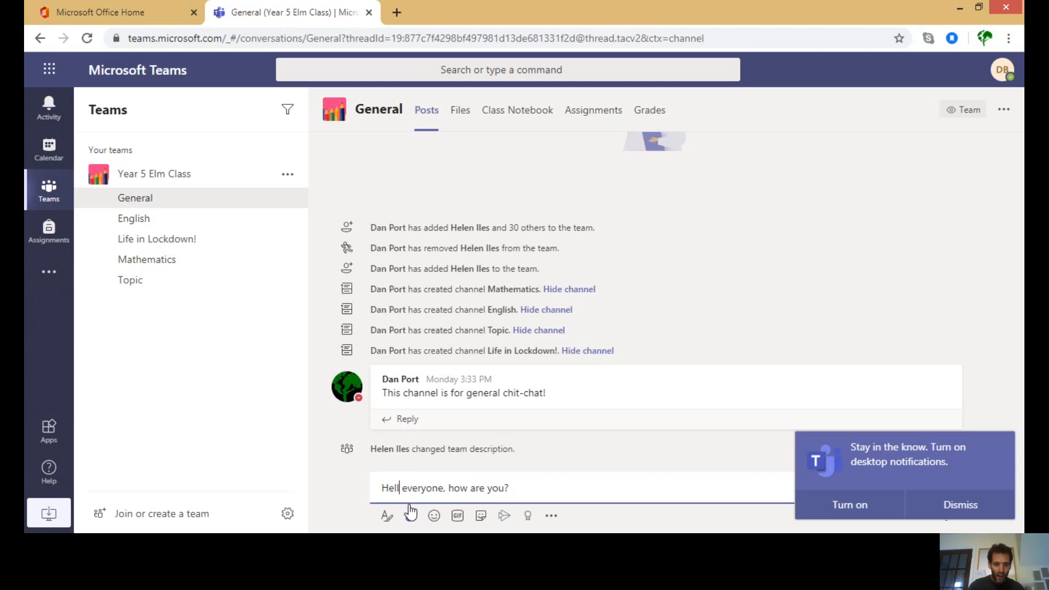
text(o)
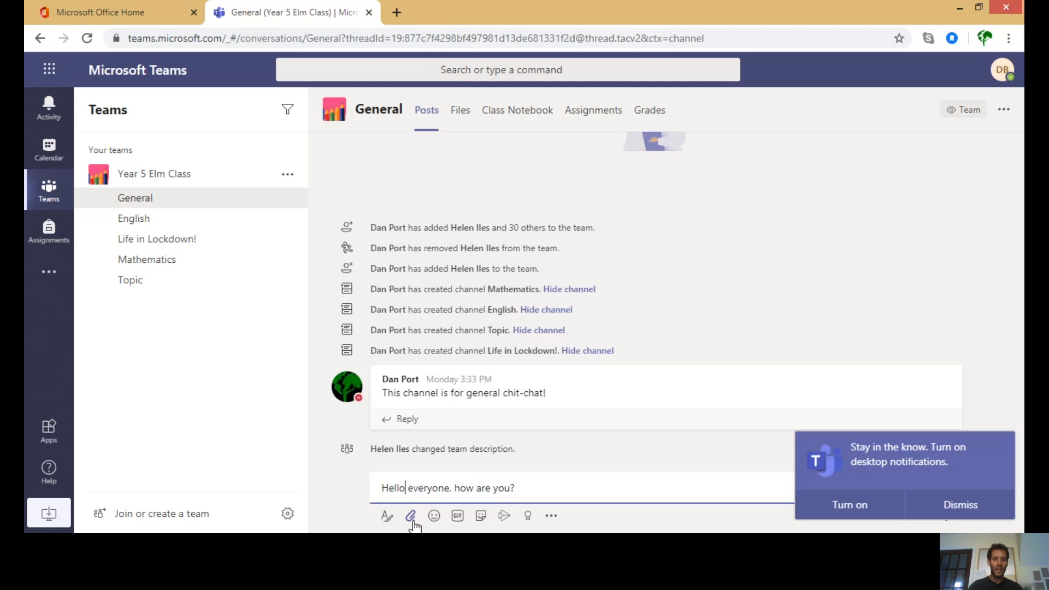
click(414, 524)
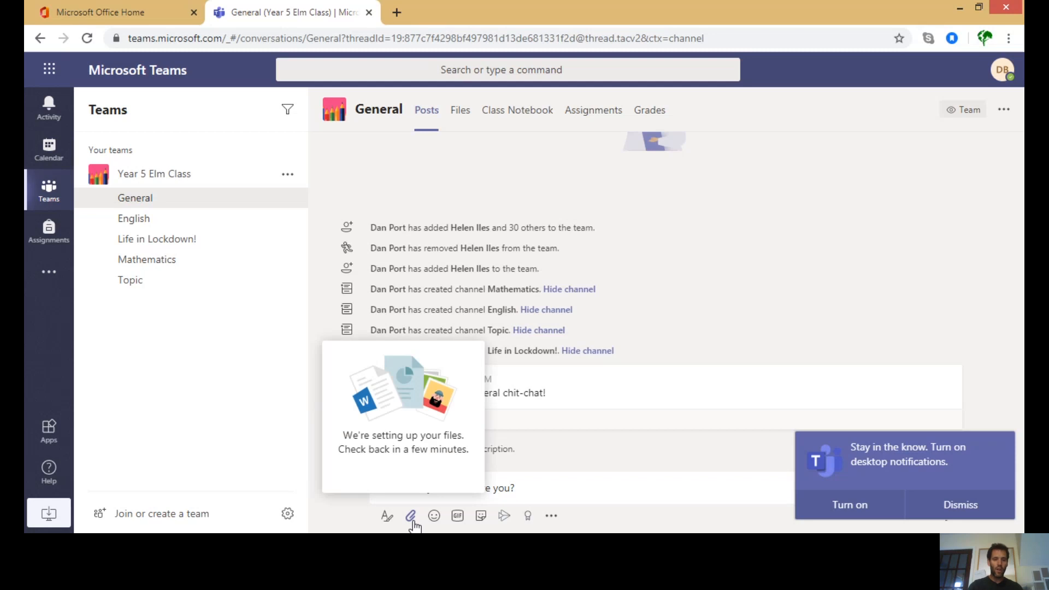
click(363, 389)
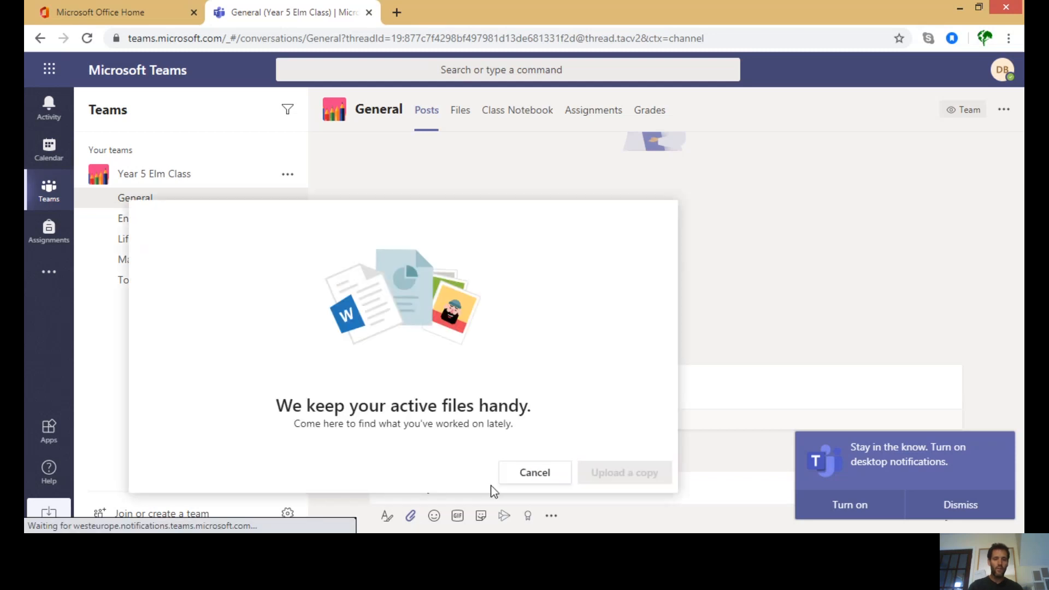
click(535, 473)
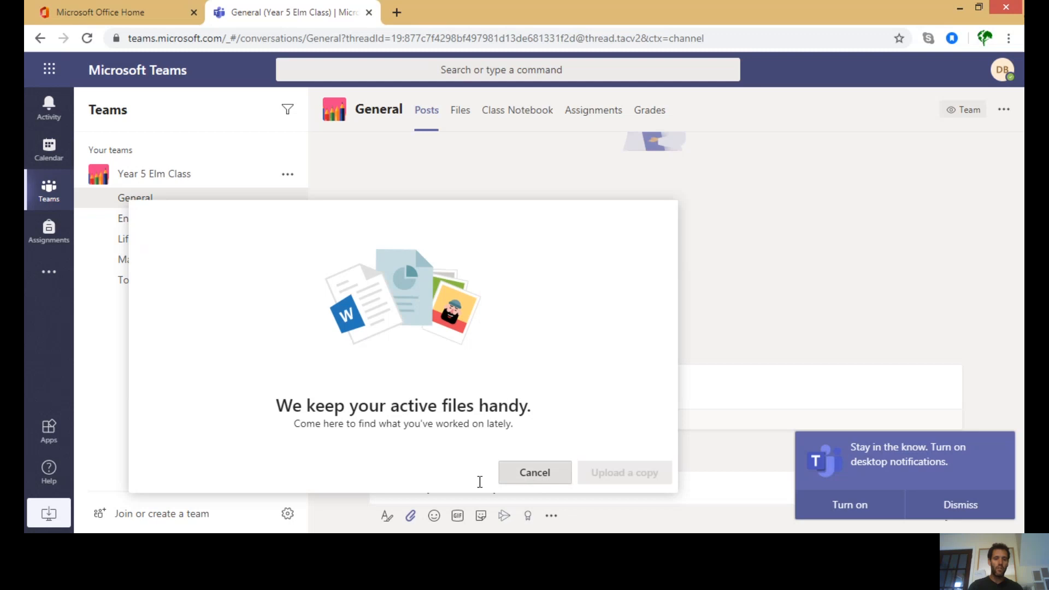
click(412, 518)
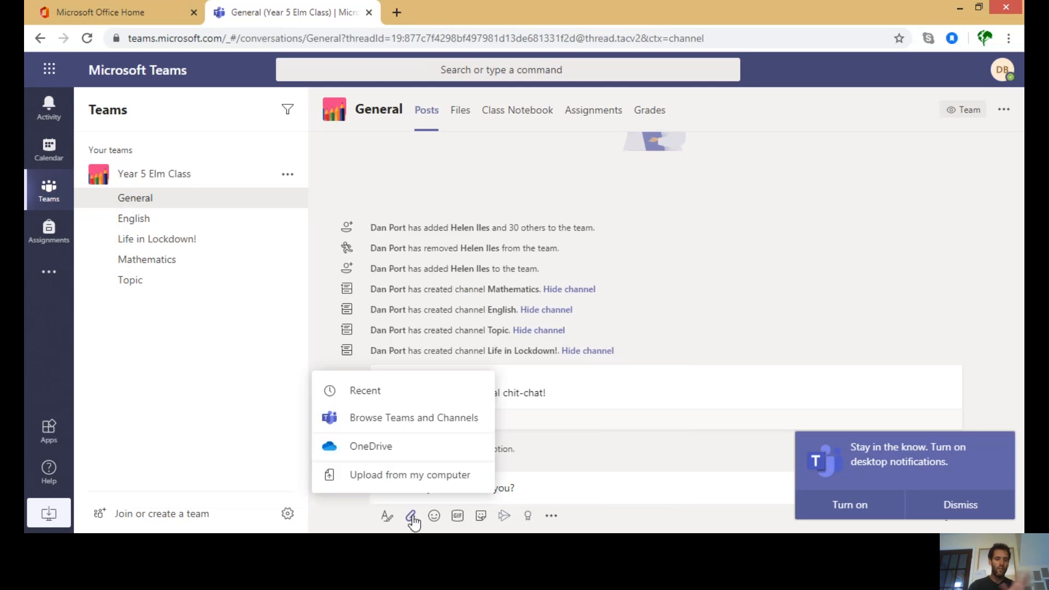
click(412, 517)
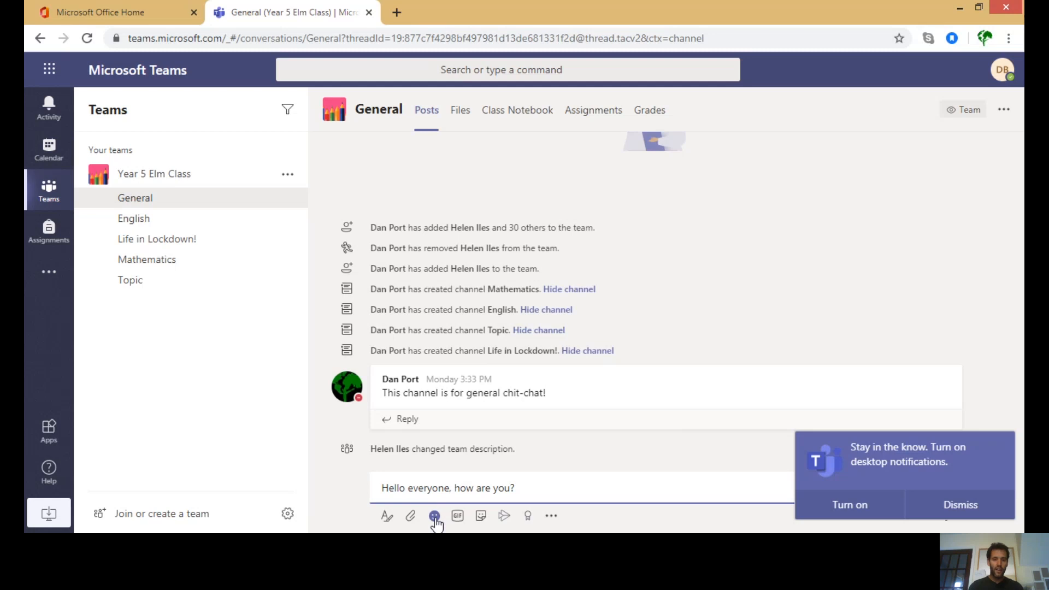
- Open and close the emoji picker without adding one, then erase the drafted greeting
click(434, 516)
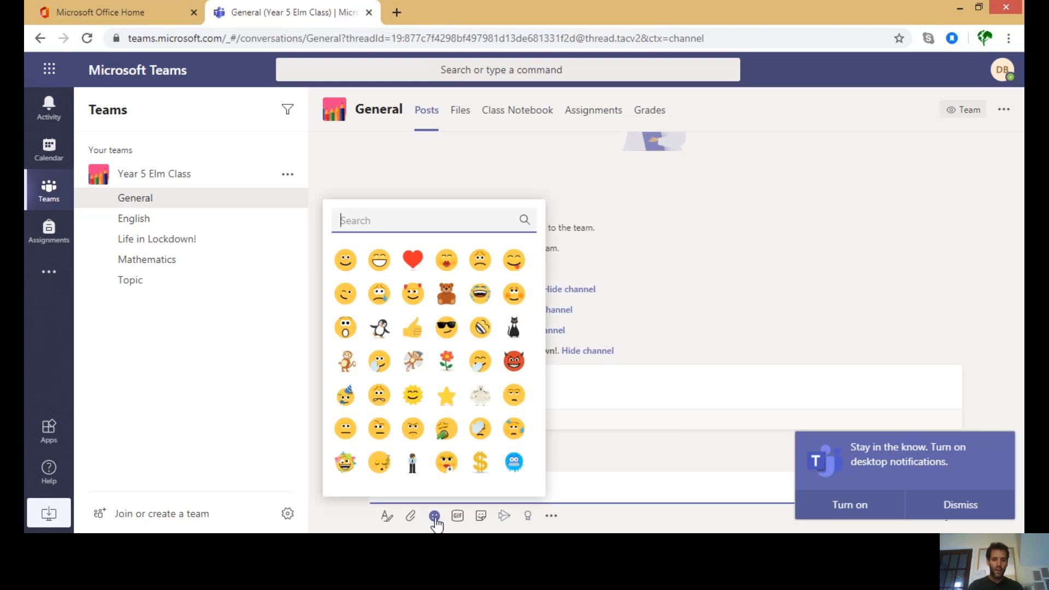
click(456, 397)
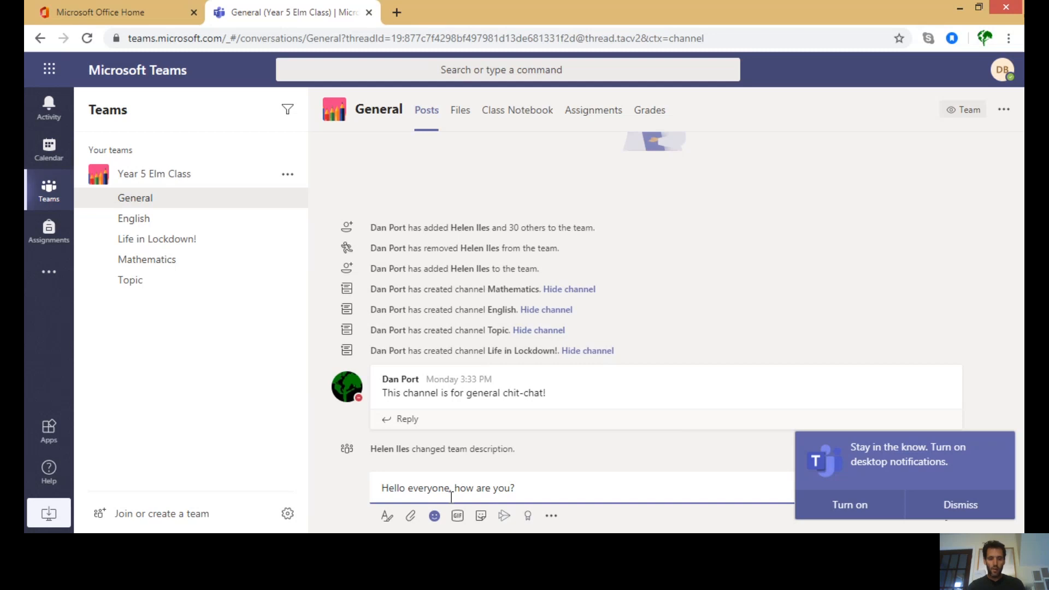
click(526, 490)
key(BackSpace)
key(BackSpace)
key(BackSpace)
key(BackSpace)
key(BackSpace)
key(BackSpace)
key(BackSpace)
key(BackSpace)
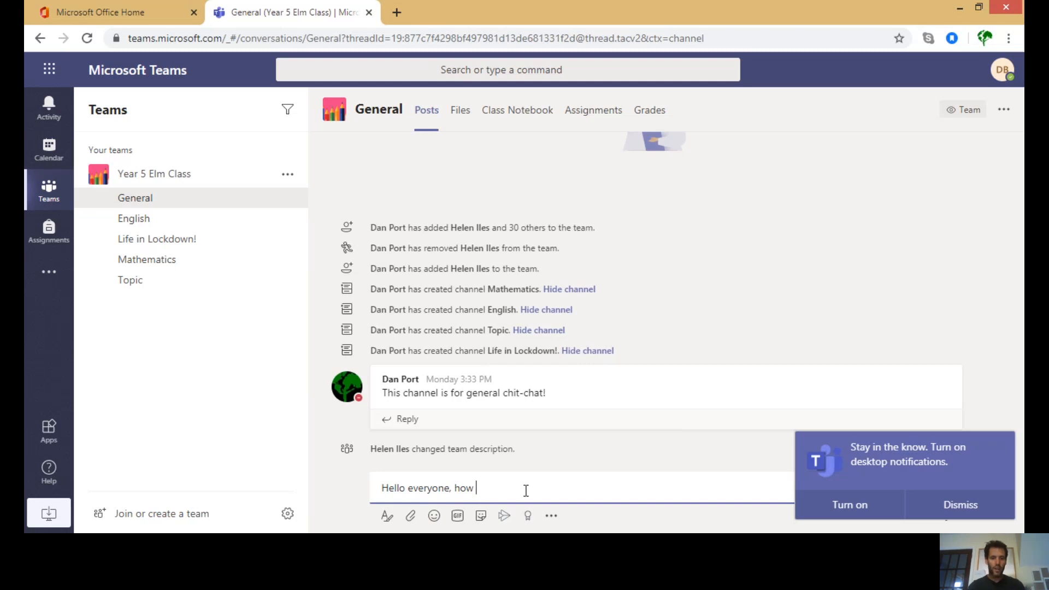
key(BackSpace)
key(BackSpace)
key(BackSpace)
key(BackSpace)
key(BackSpace)
key(BackSpace)
key(BackSpace)
key(BackSpace)
key(BackSpace)
key(BackSpace)
key(BackSpace)
key(BackSpace)
key(BackSpace)
key(BackSpace)
key(BackSpace)
key(BackSpace)
key(BackSpace)
key(BackSpace)
key(BackSpace)
key(BackSpace)
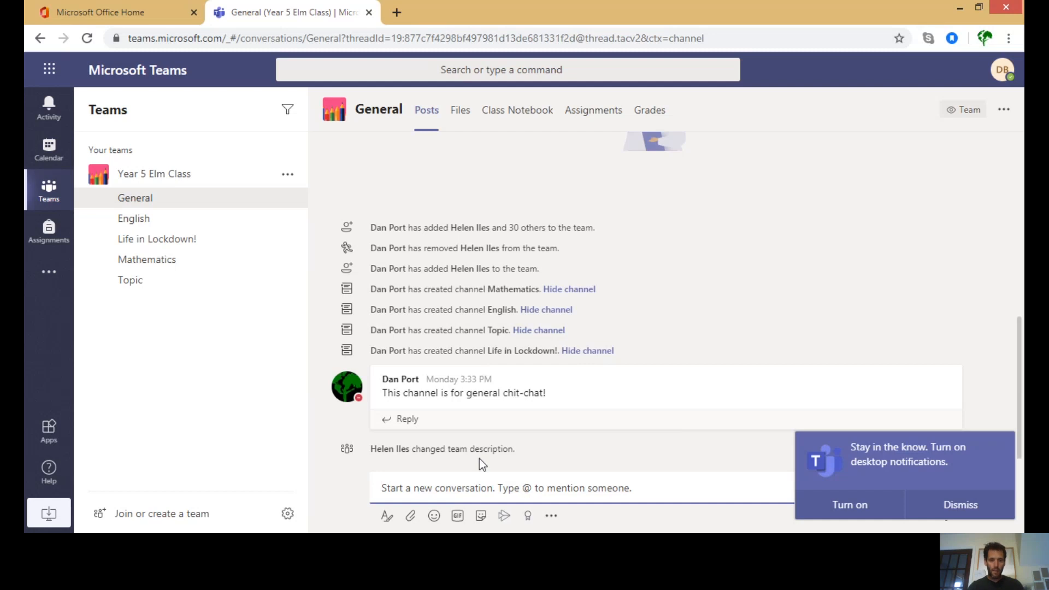
- Start a reply to the General welcome post, then switch to the Life in Lockdown! channel
click(414, 419)
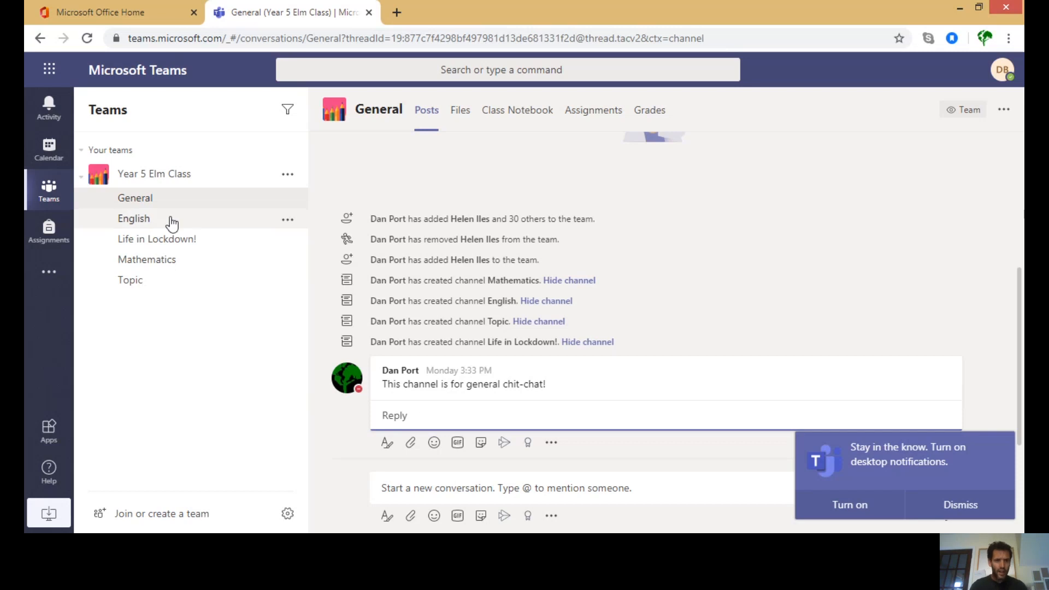
click(159, 245)
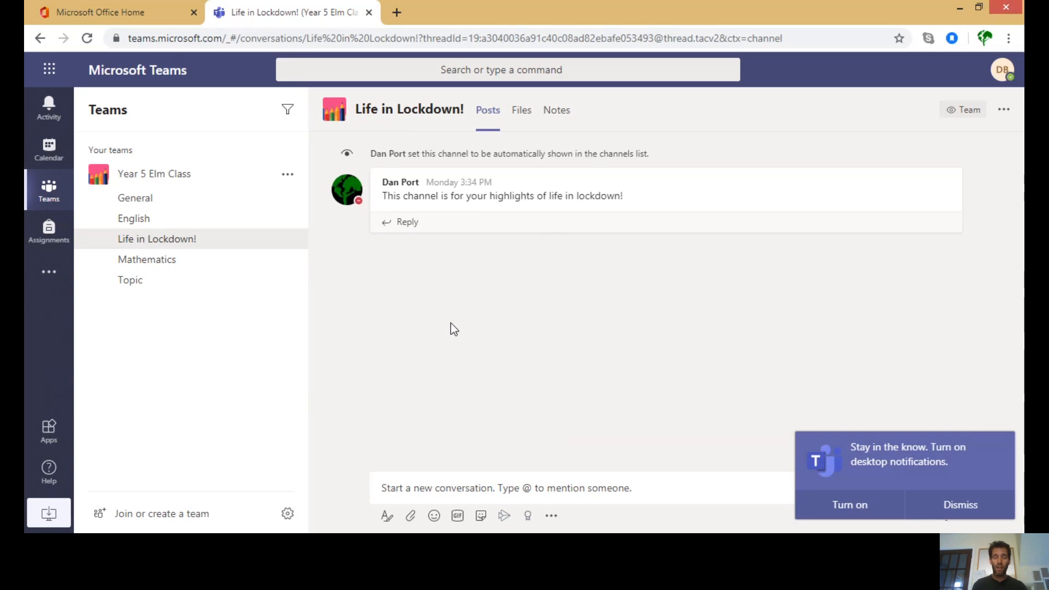
click(154, 288)
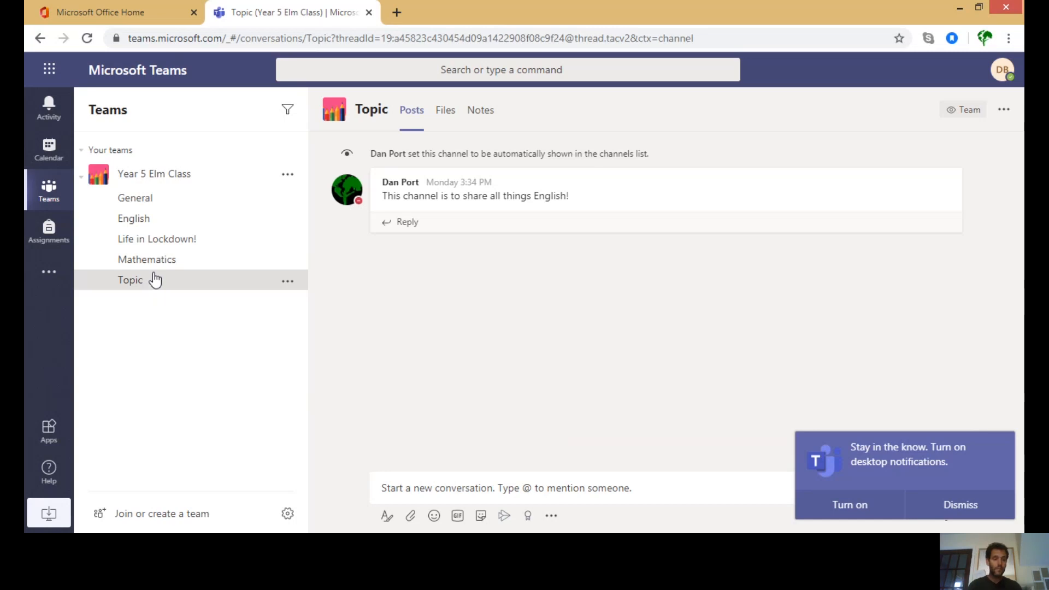
click(152, 243)
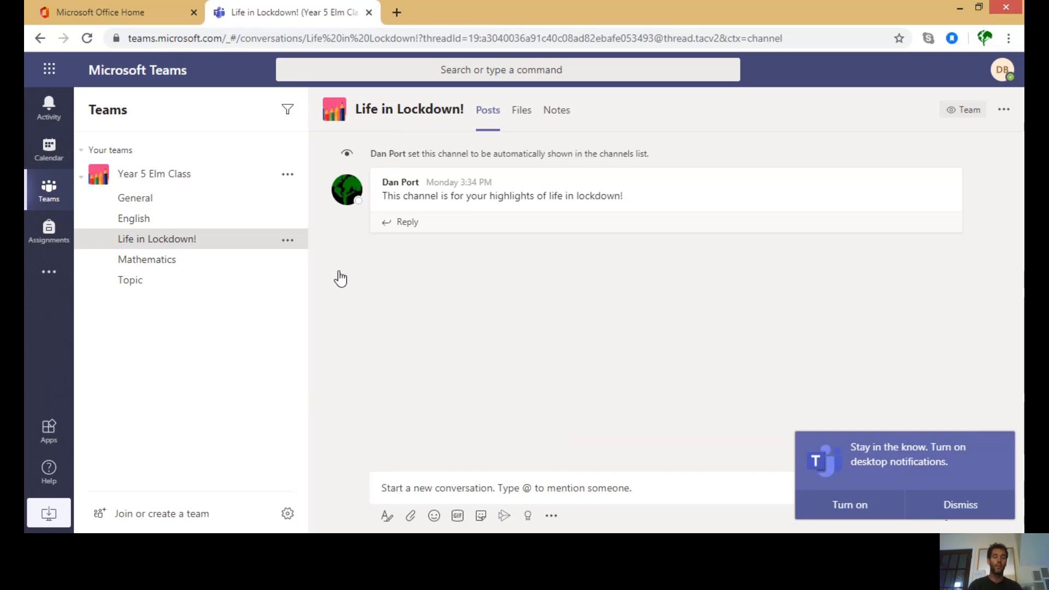